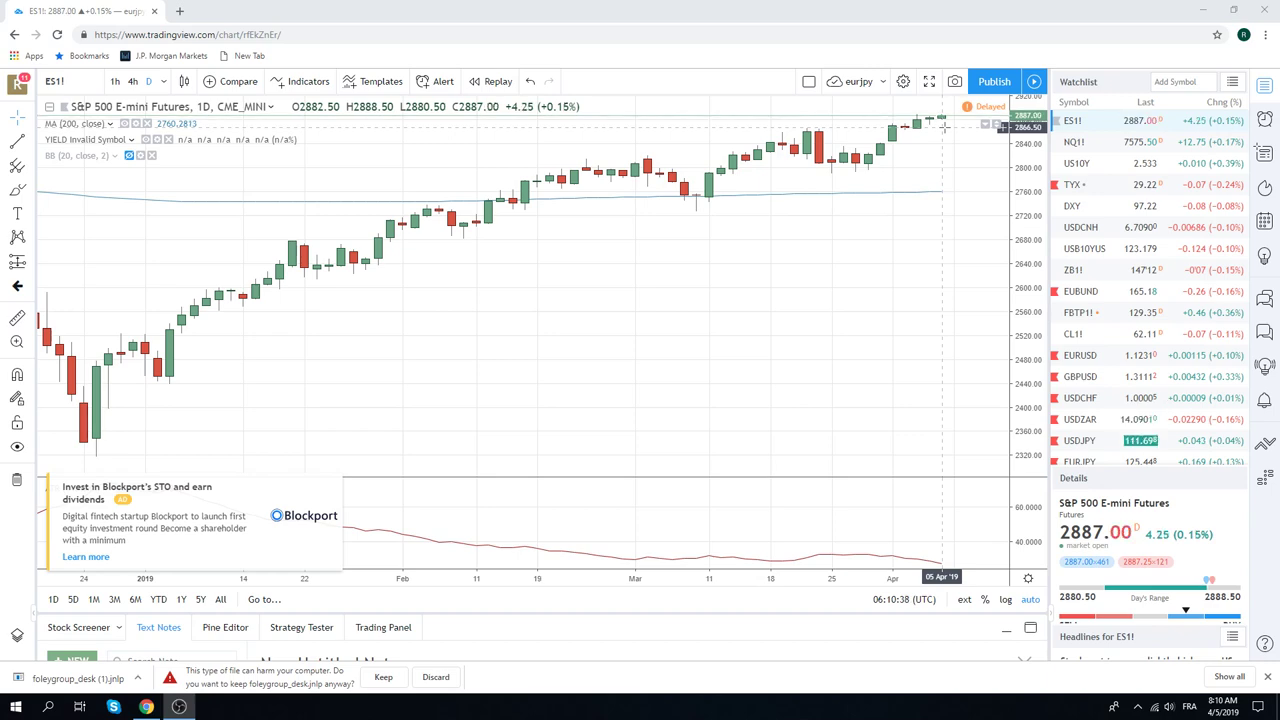
Zoom out the daily ES1! chart to span roughly September through early April.
{"action": "scroll", "coordinate": [810, 230], "scroll_direction": "down", "scroll_amount": 3}
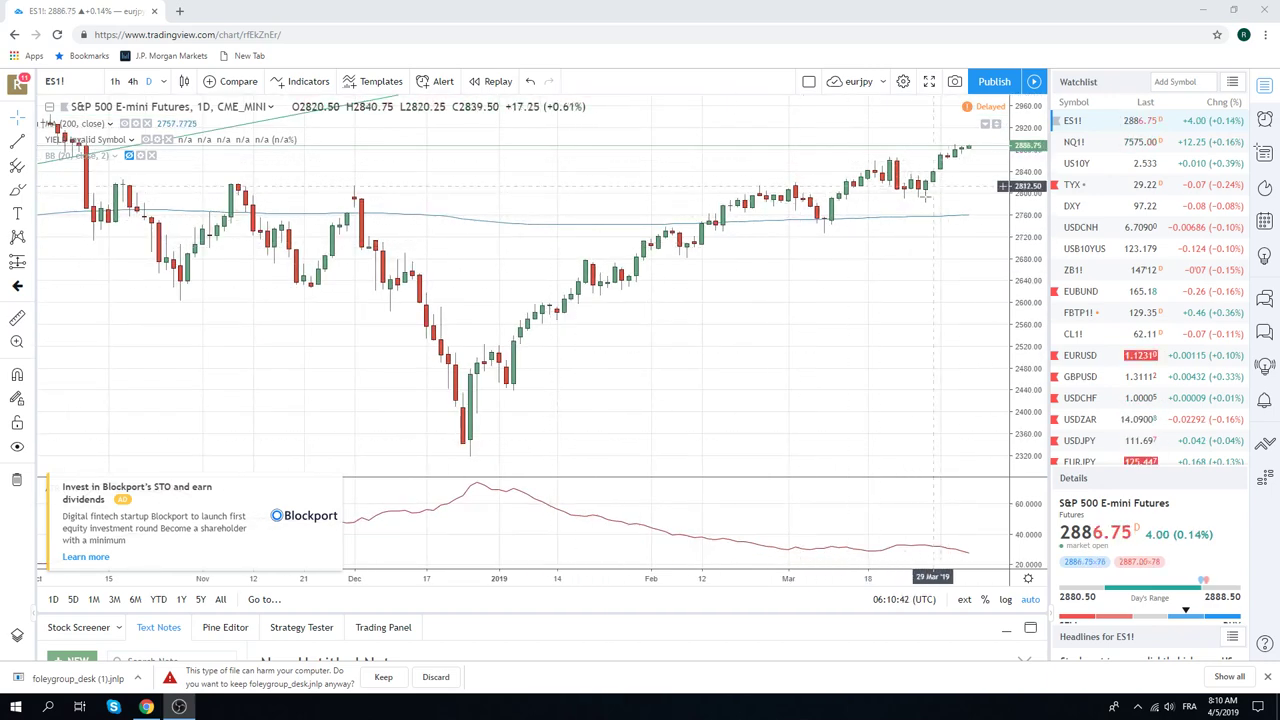
{"action": "scroll", "coordinate": [927, 197], "scroll_direction": "down", "scroll_amount": 1}
{"action": "scroll", "coordinate": [914, 212], "scroll_direction": "down", "scroll_amount": 1}
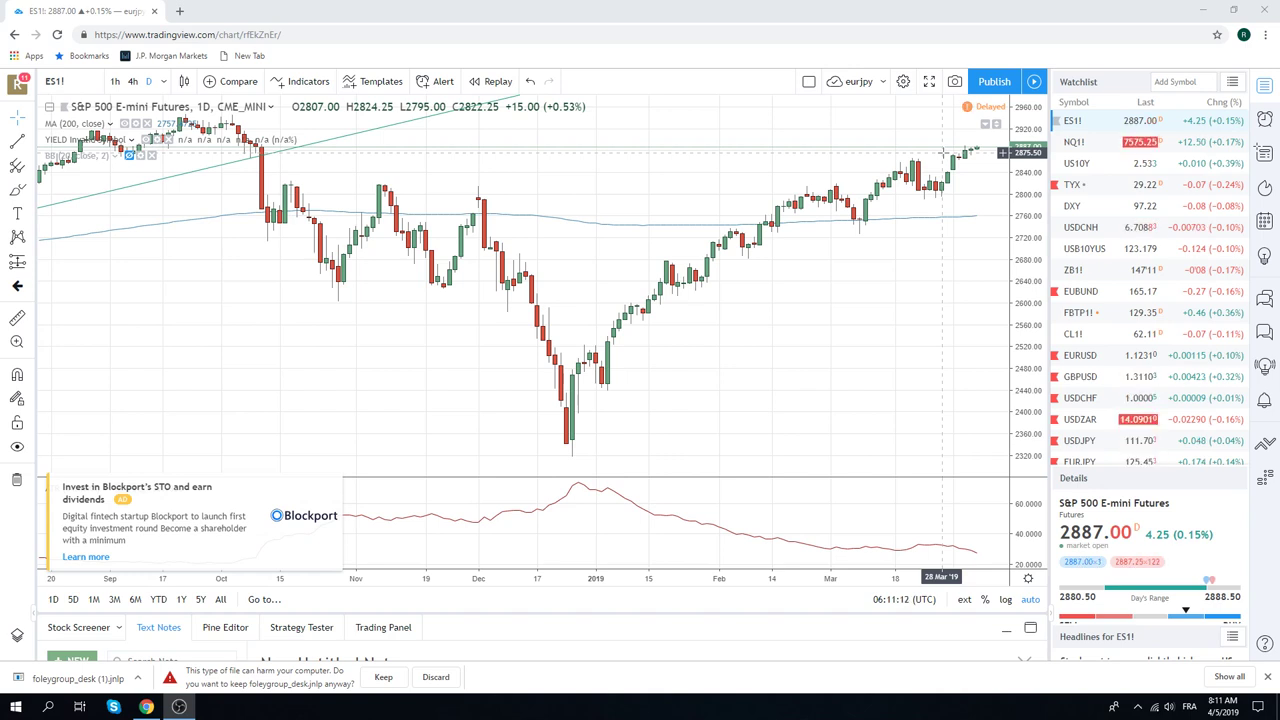
Check EURUSD on 5-minute and 1-hour bars, then return to ES1! on the hourly chart.
{"action": "left_click", "coordinate": [1081, 356]}
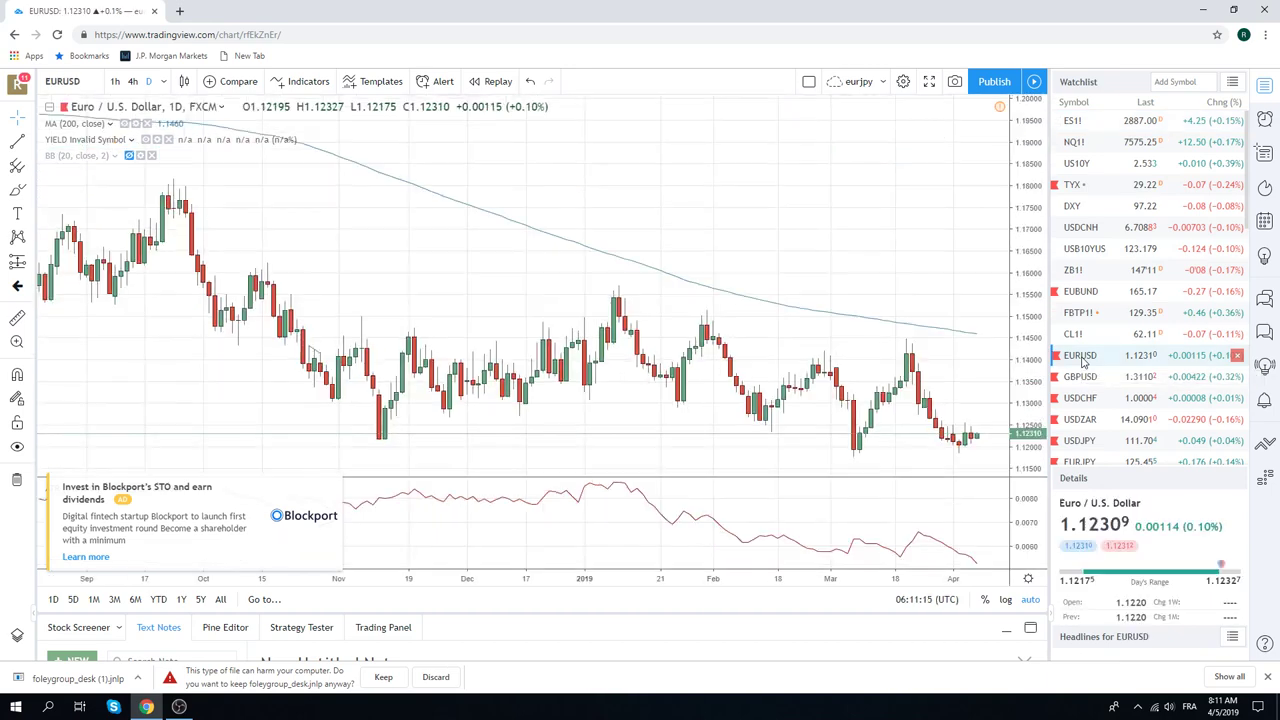
{"action": "left_click", "coordinate": [165, 84]}
{"action": "left_click", "coordinate": [185, 152]}
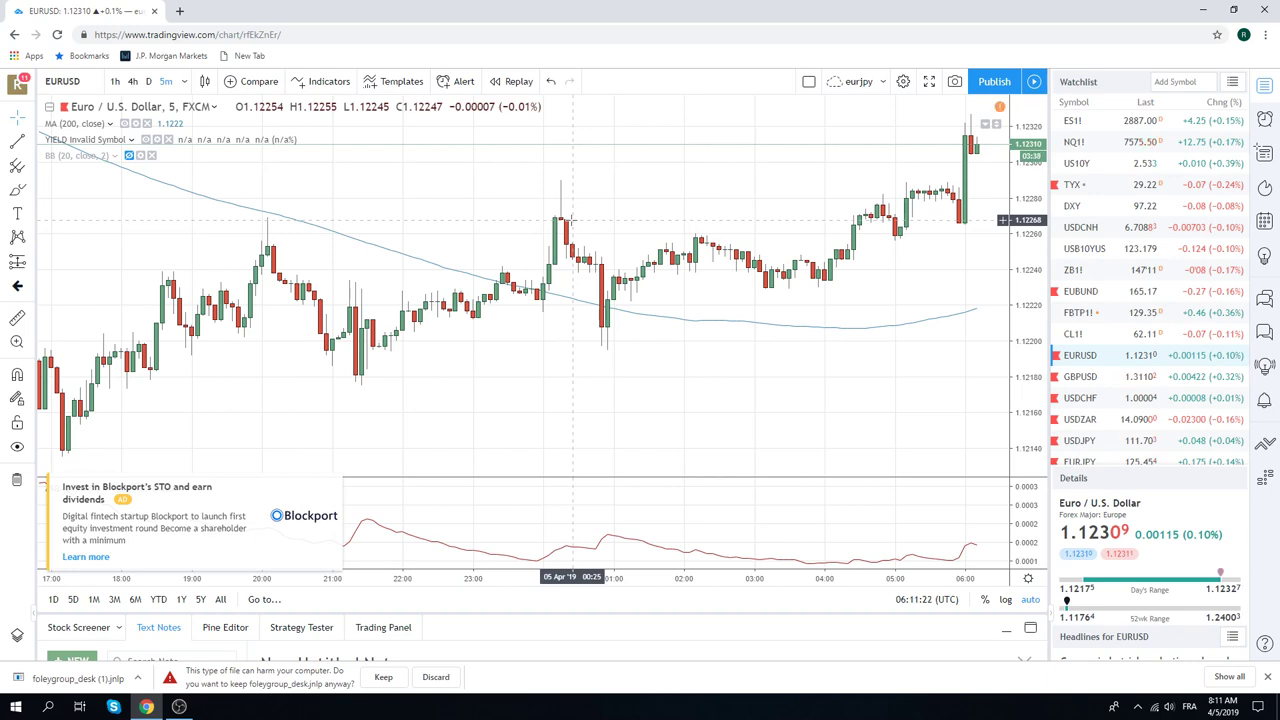
{"action": "left_click", "coordinate": [116, 82]}
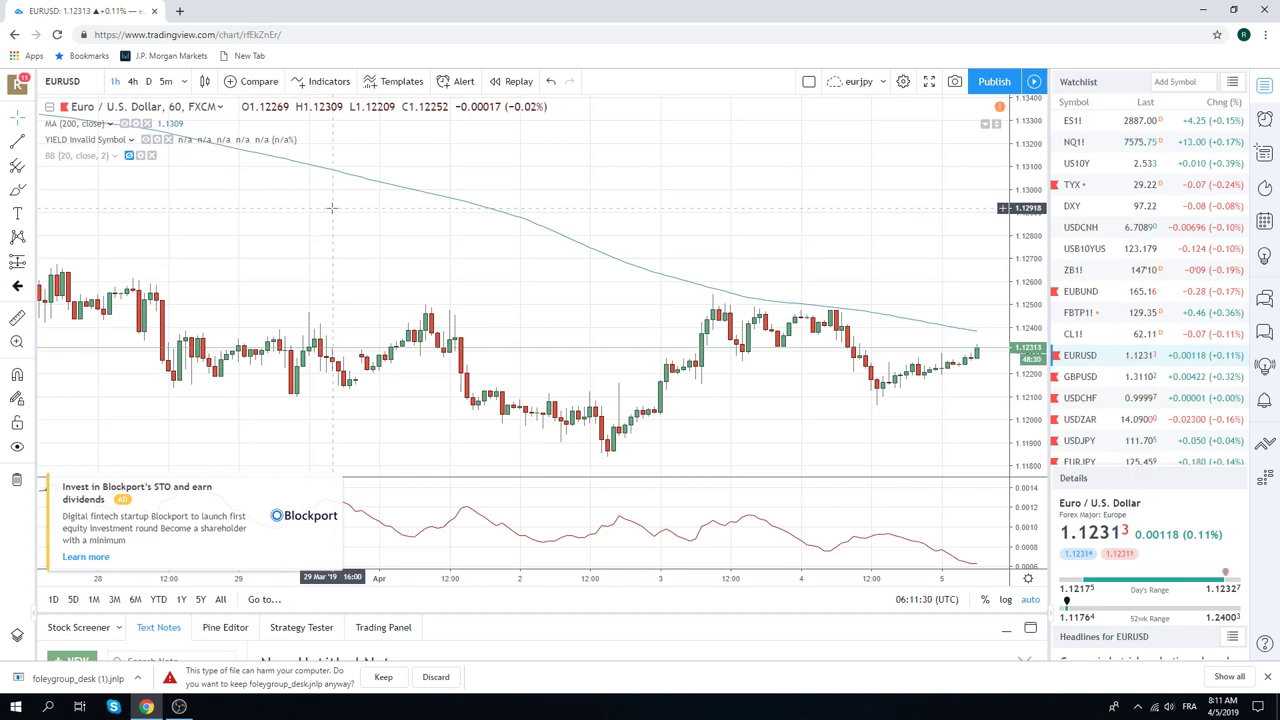
{"action": "left_click", "coordinate": [1079, 127]}
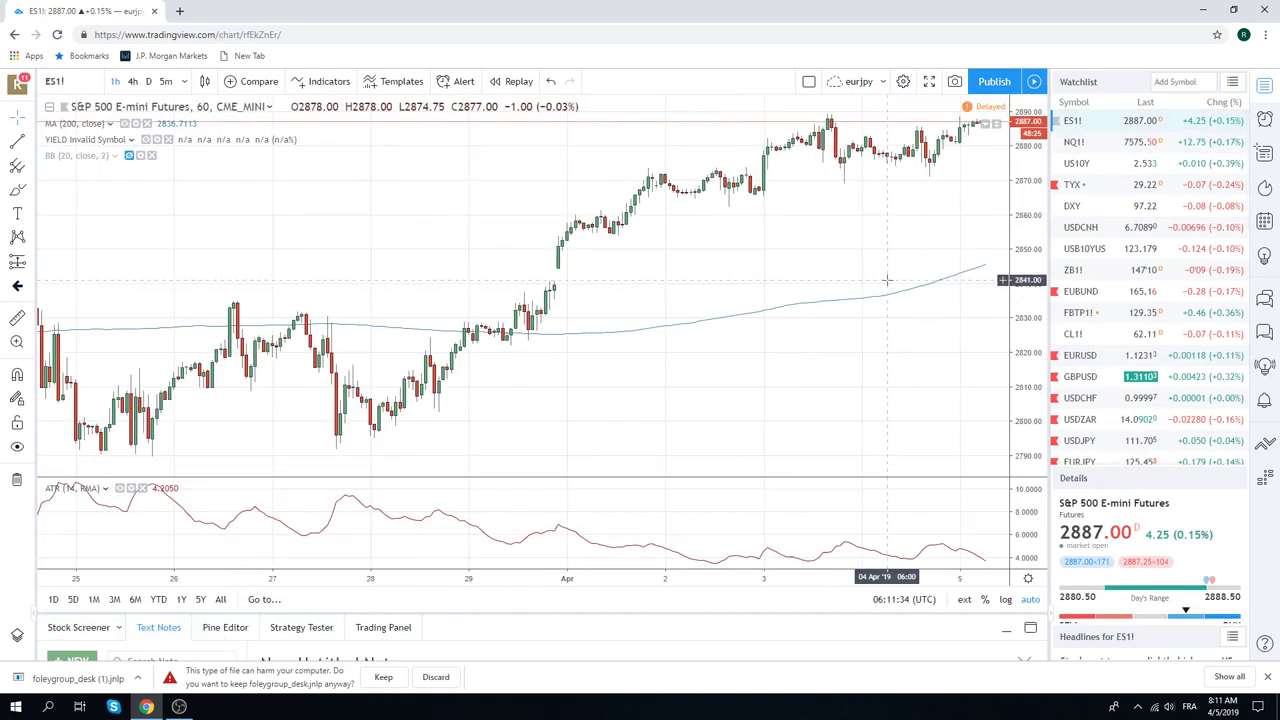
Zoom out the hourly ES1! chart to cover about March 19 to April 5.
{"action": "scroll", "coordinate": [888, 278], "scroll_direction": "down", "scroll_amount": 2}
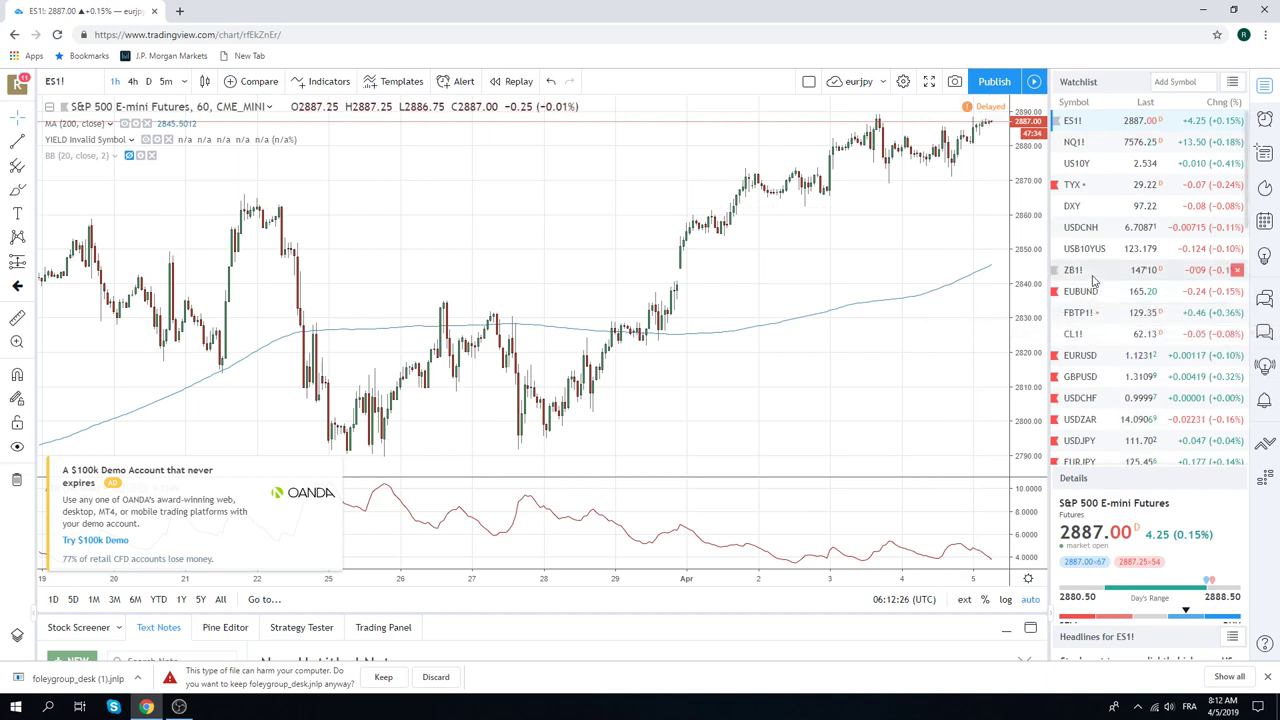
Switch the hourly chart to EURJPY from further down the watchlist.
{"action": "scroll", "coordinate": [1093, 281], "scroll_direction": "down", "scroll_amount": 3}
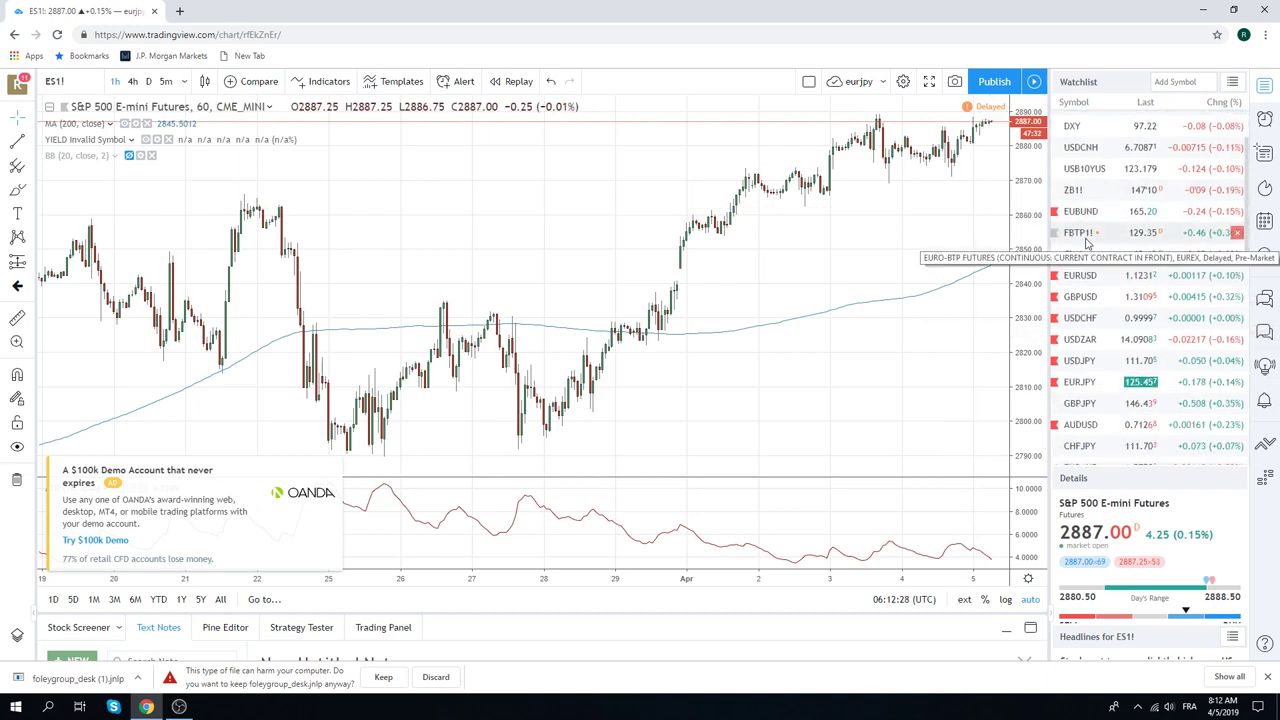
{"action": "left_click", "coordinate": [1093, 385]}
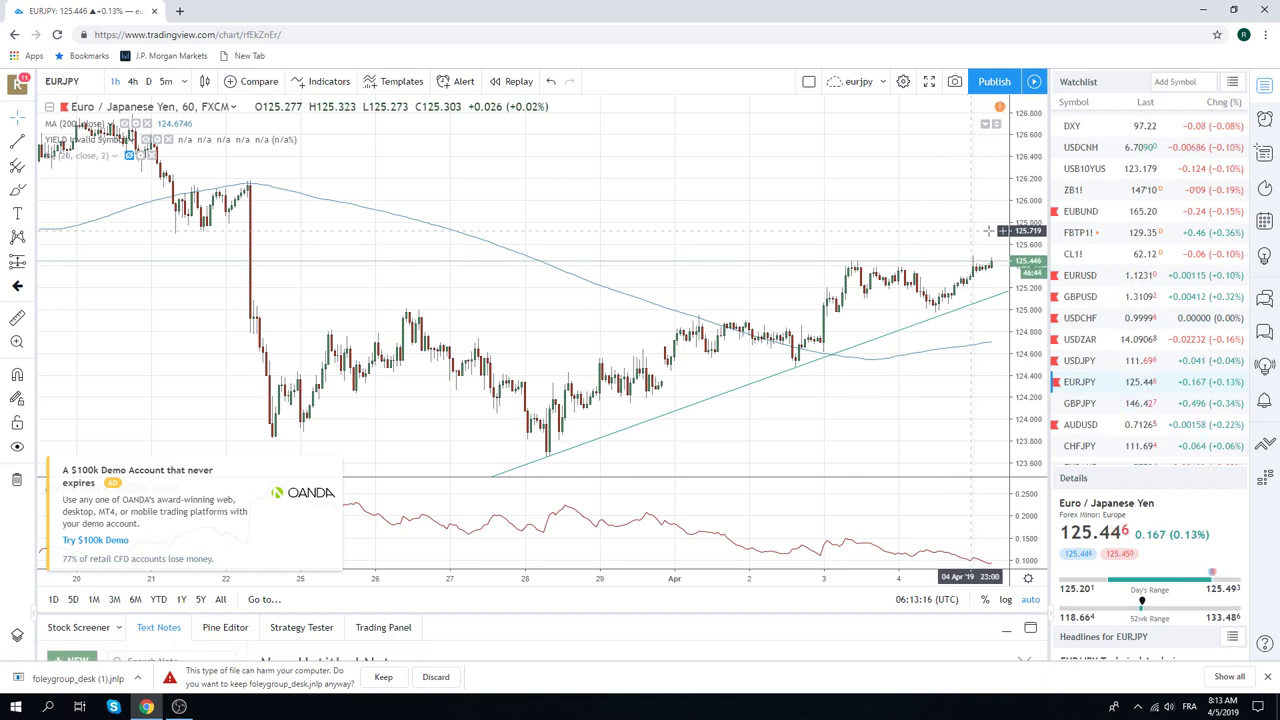
Switch the hourly chart to NZDUSD from the bottom of the watchlist.
{"action": "scroll", "coordinate": [1097, 253], "scroll_direction": "down", "scroll_amount": 2}
{"action": "scroll", "coordinate": [1097, 253], "scroll_direction": "down", "scroll_amount": 1}
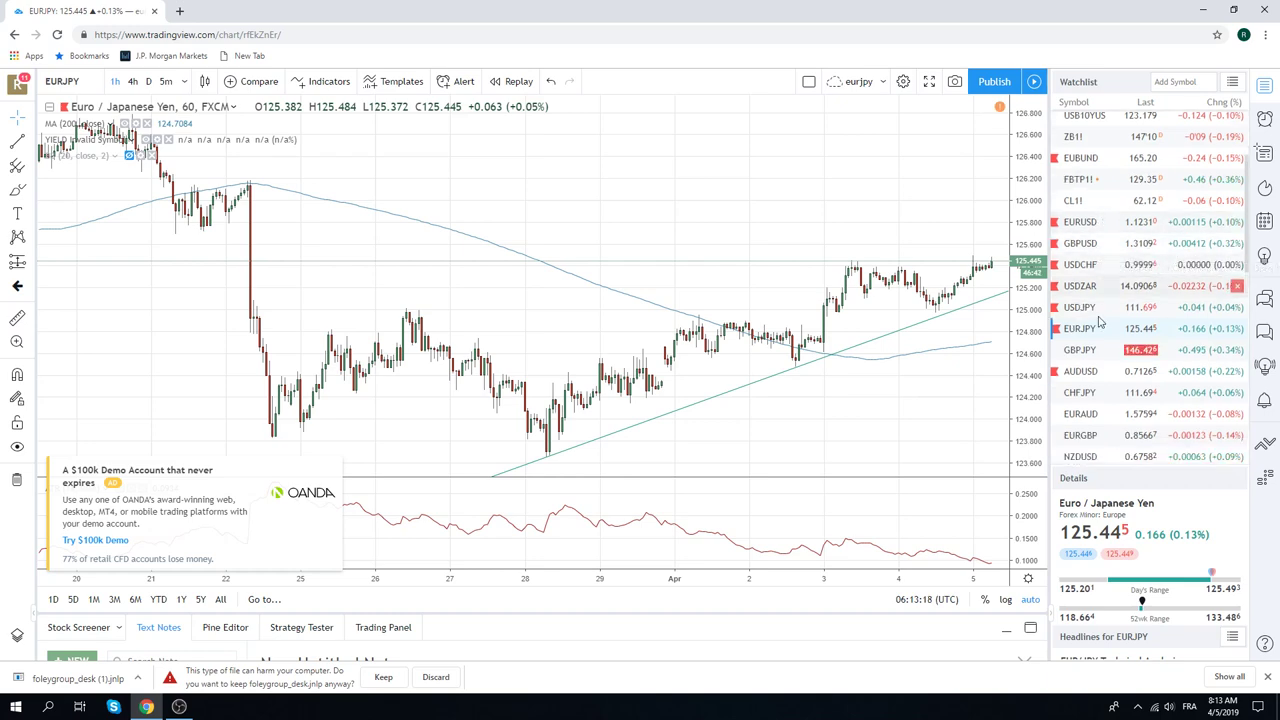
{"action": "left_click", "coordinate": [1085, 458]}
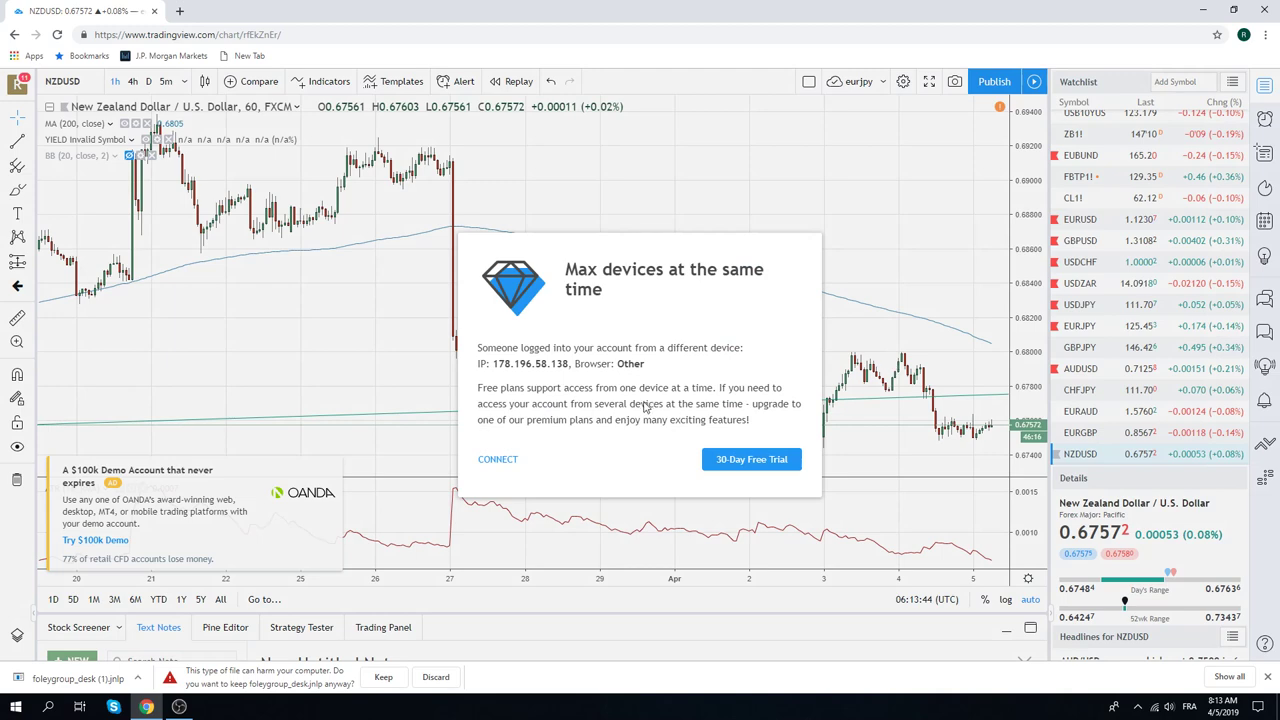
{"action": "left_click", "coordinate": [500, 458]}
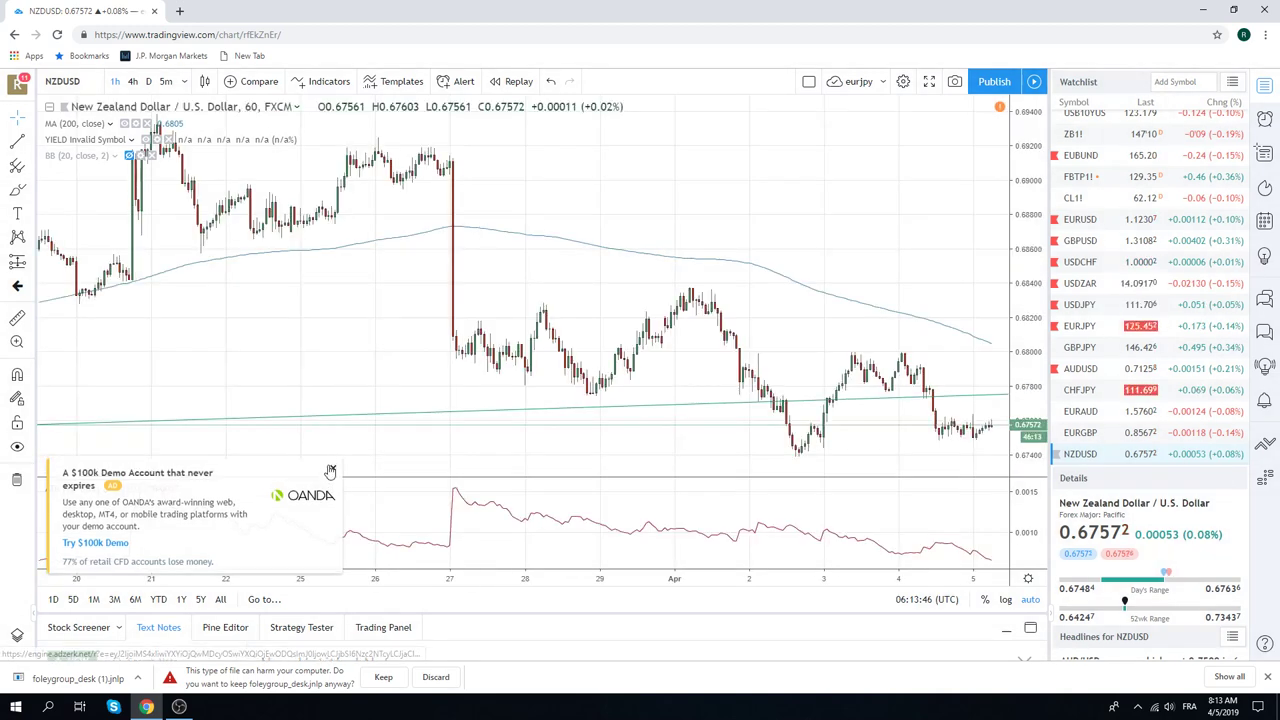
{"action": "left_click", "coordinate": [331, 467]}
{"action": "left_click", "coordinate": [515, 468]}
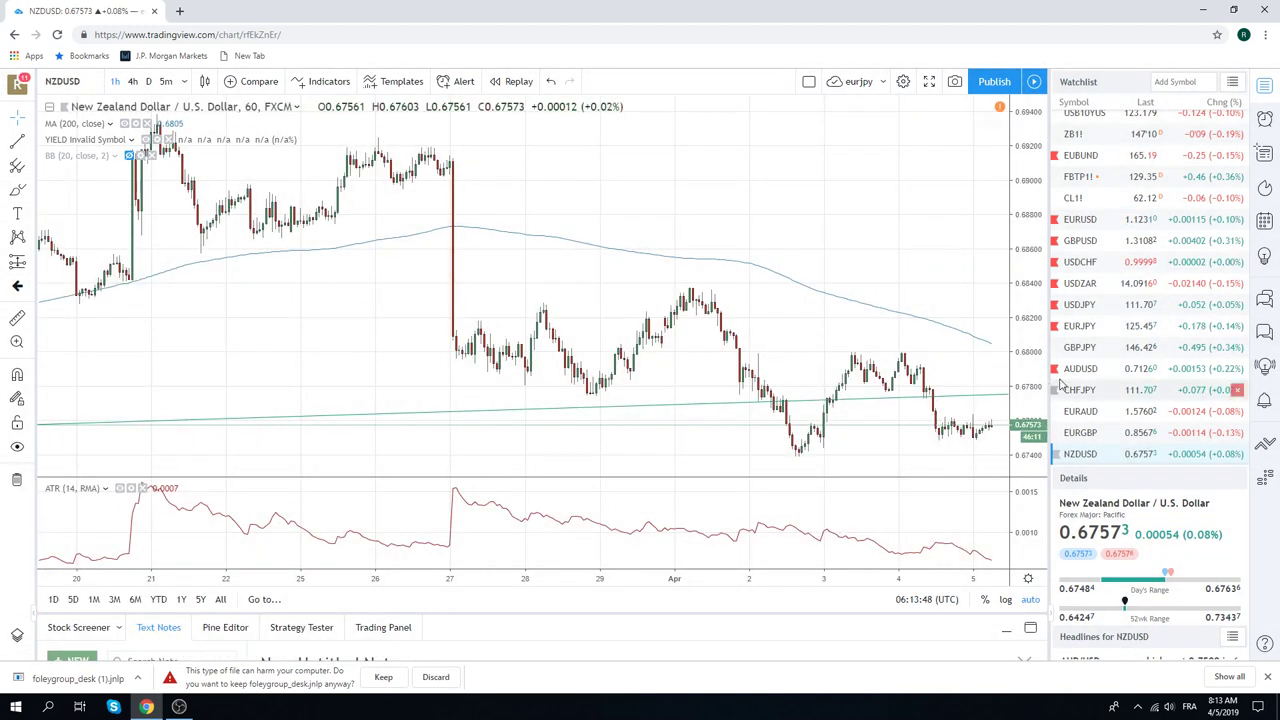
{"action": "left_click", "coordinate": [1083, 370]}
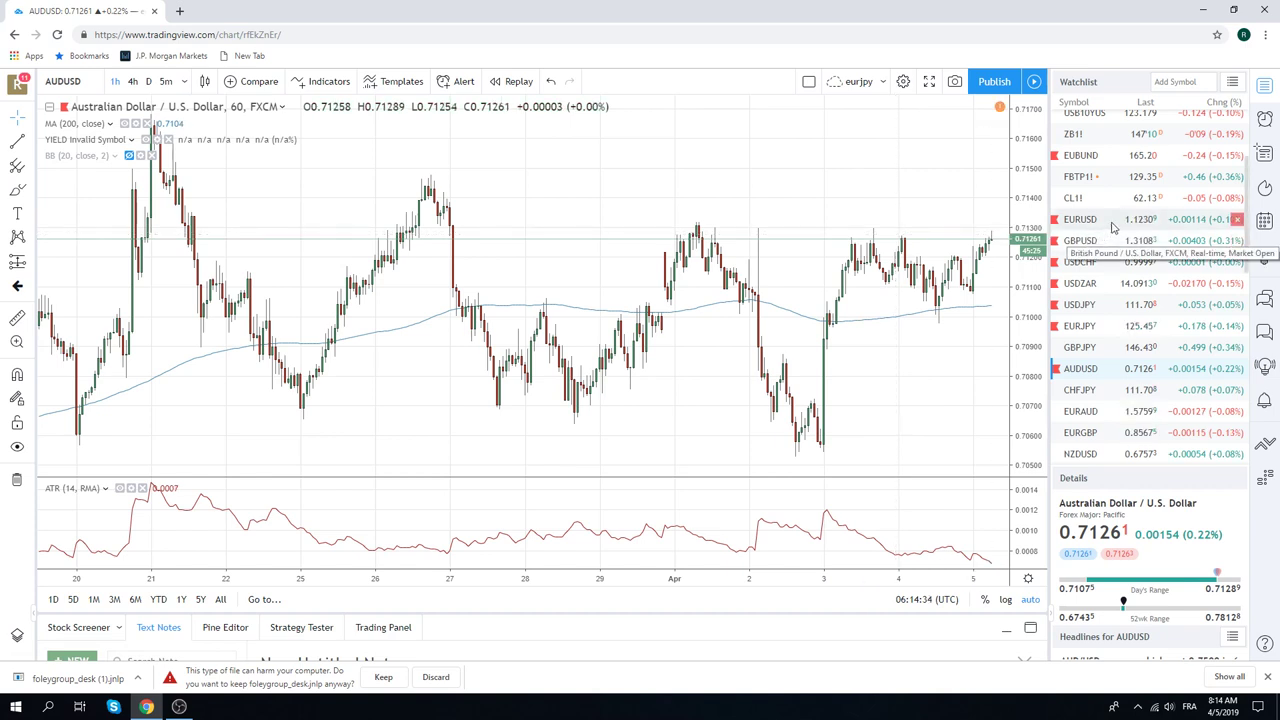
{"action": "scroll", "coordinate": [1115, 225], "scroll_direction": "down", "scroll_amount": 3}
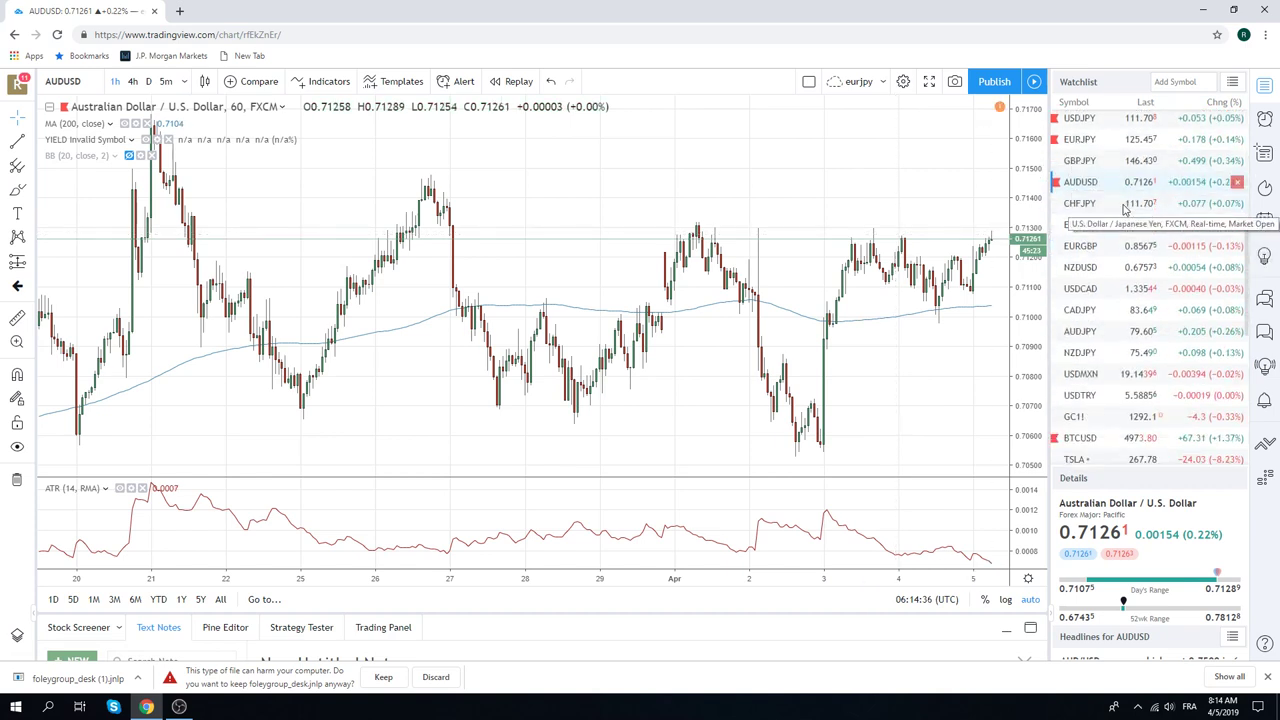
{"action": "scroll", "coordinate": [1124, 210], "scroll_direction": "down", "scroll_amount": 1}
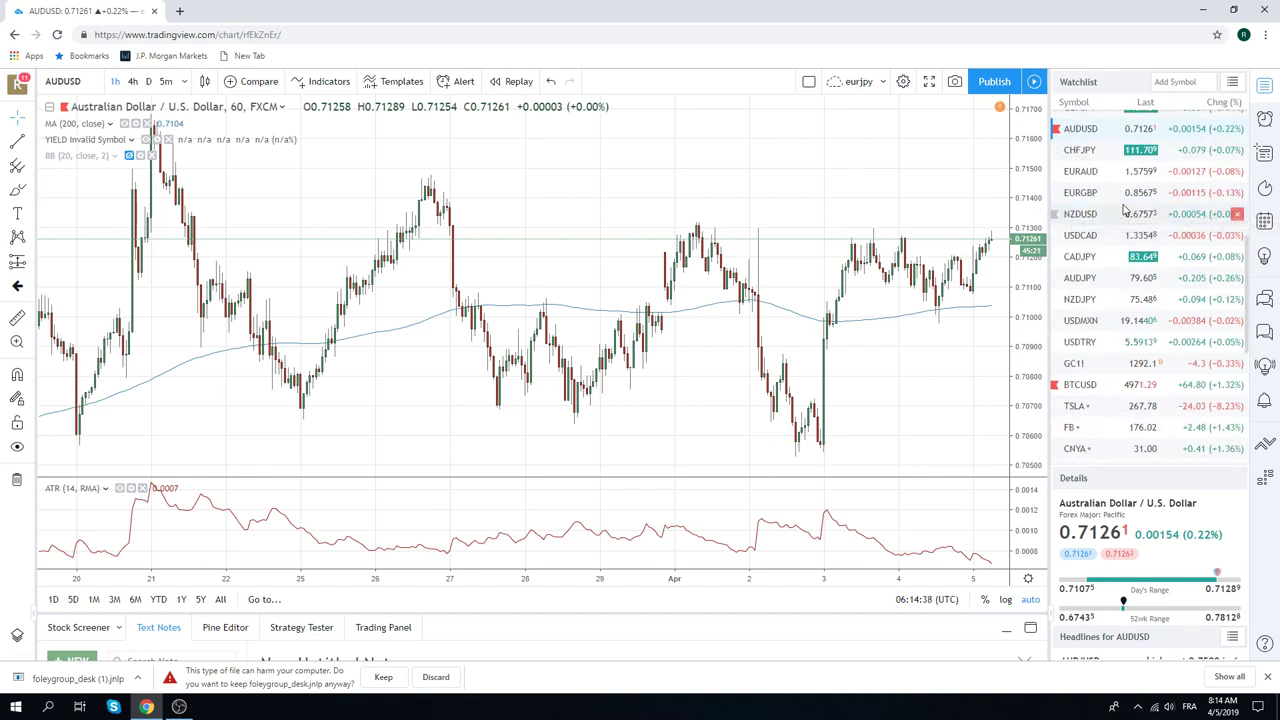
{"action": "scroll", "coordinate": [1124, 258], "scroll_direction": "down", "scroll_amount": 1}
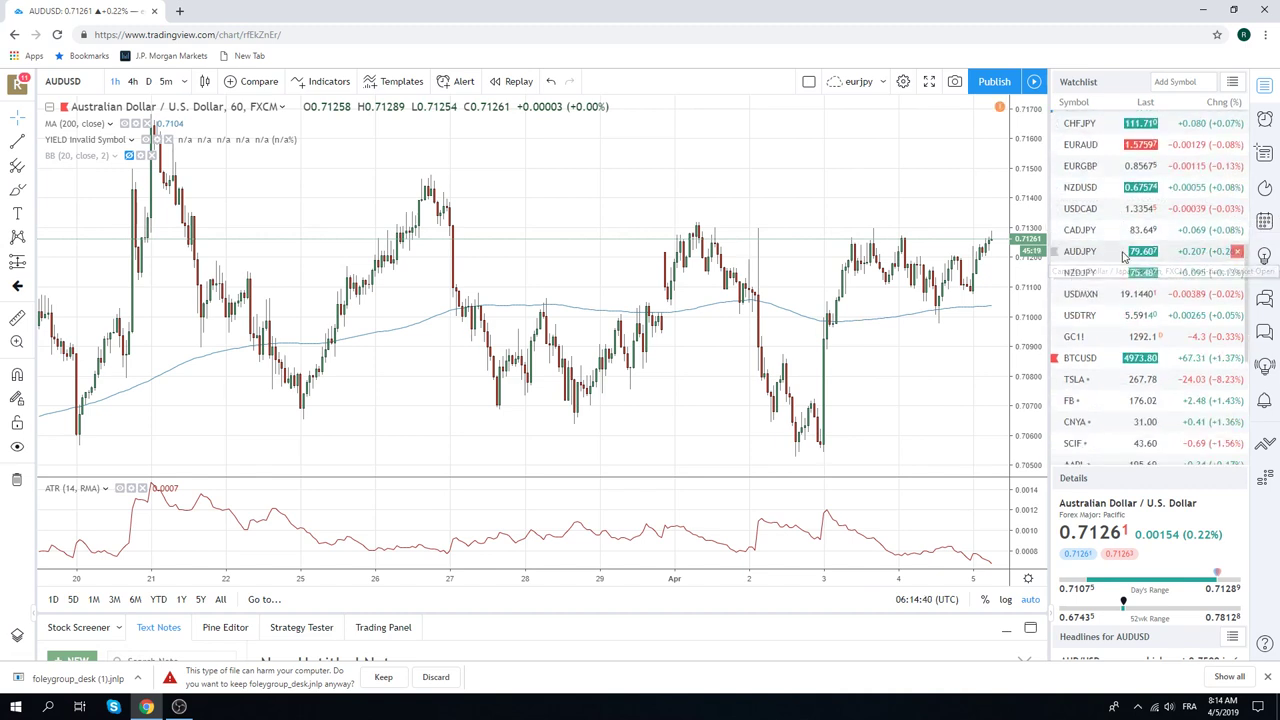
{"action": "scroll", "coordinate": [1126, 300], "scroll_direction": "up", "scroll_amount": 3}
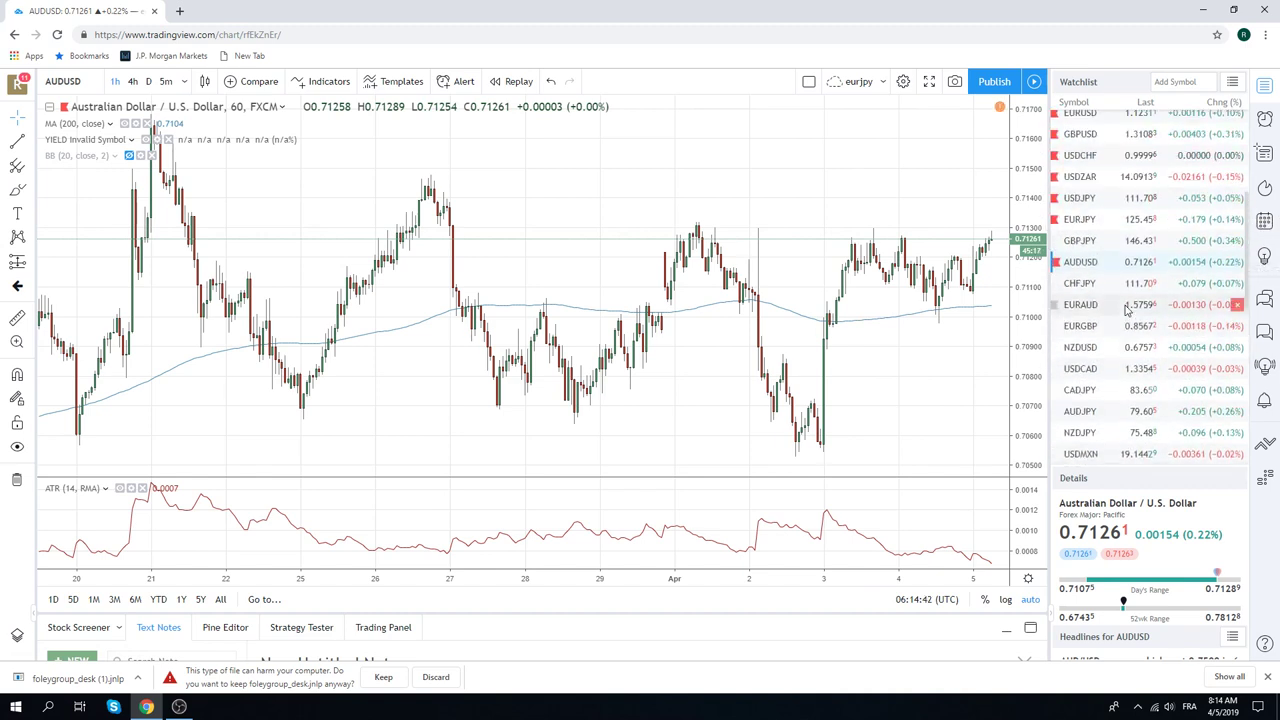
{"action": "scroll", "coordinate": [1127, 300], "scroll_direction": "up", "scroll_amount": 3}
Open CL1! crude oil futures on 4-hour, then daily candles, zoomed into recent bars.
{"action": "left_click", "coordinate": [1087, 228]}
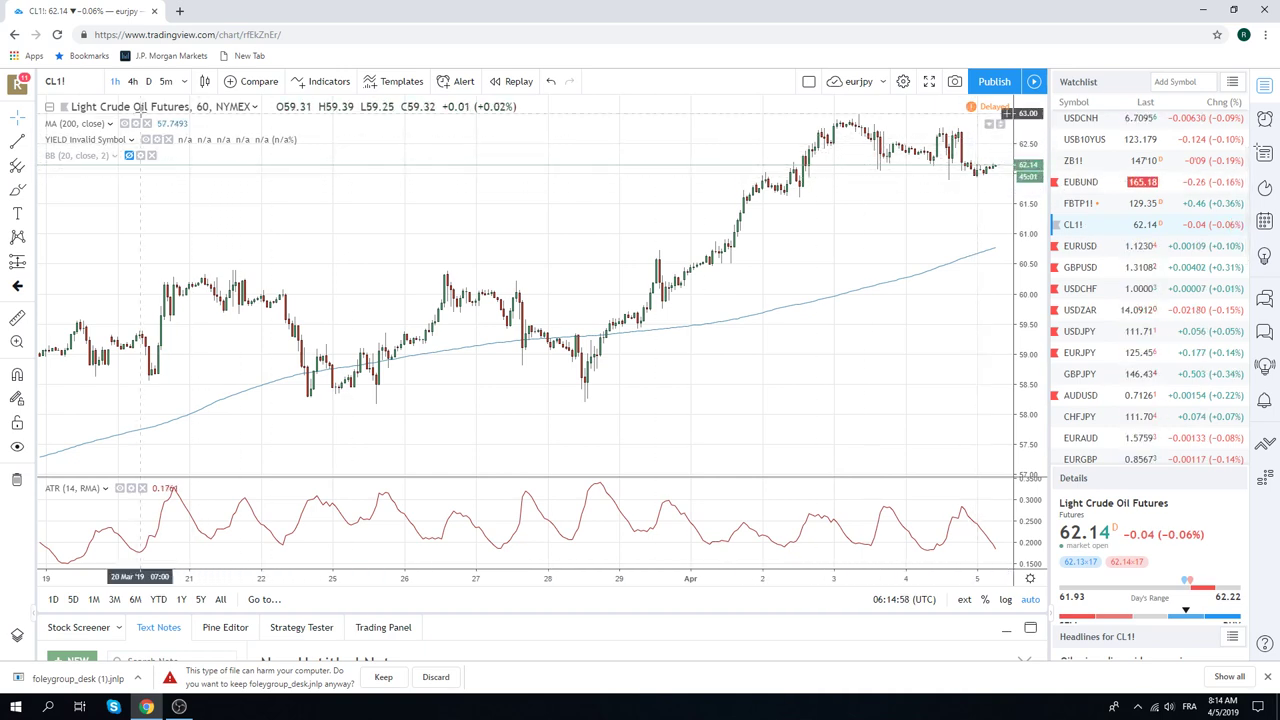
{"action": "left_click", "coordinate": [132, 81]}
{"action": "scroll", "coordinate": [620, 205], "scroll_direction": "up", "scroll_amount": 3}
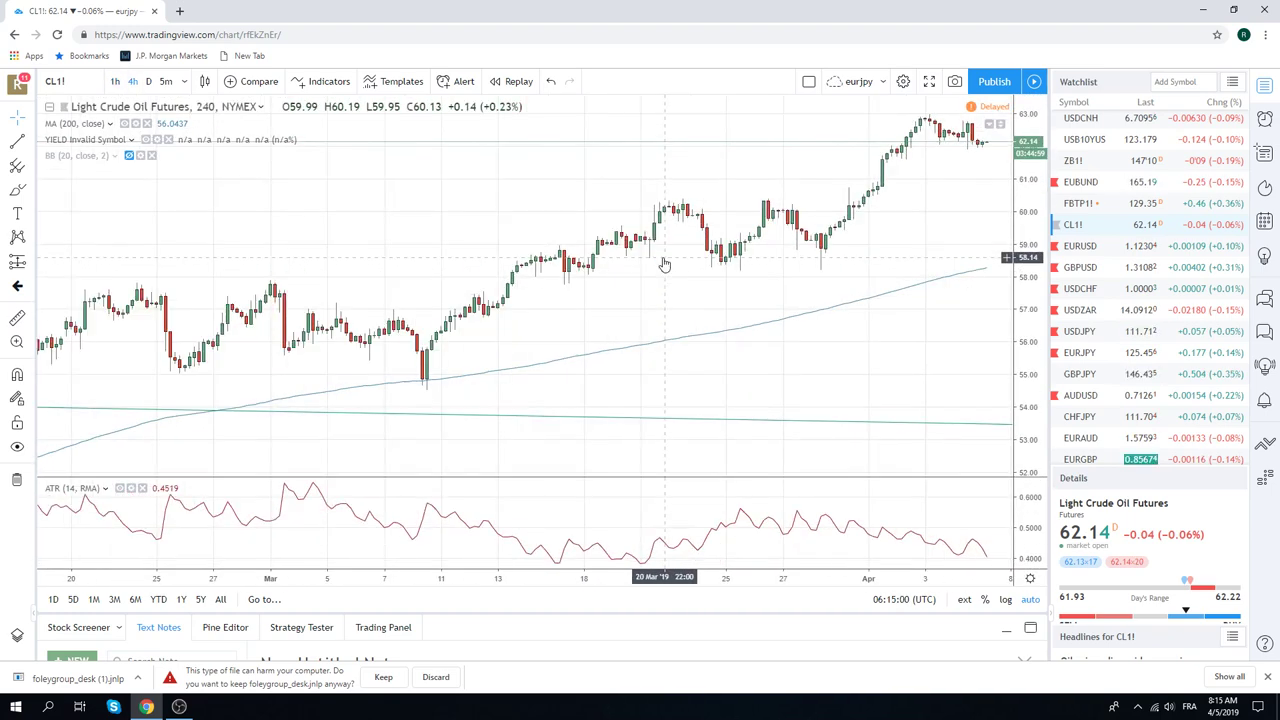
{"action": "left_click", "coordinate": [148, 81]}
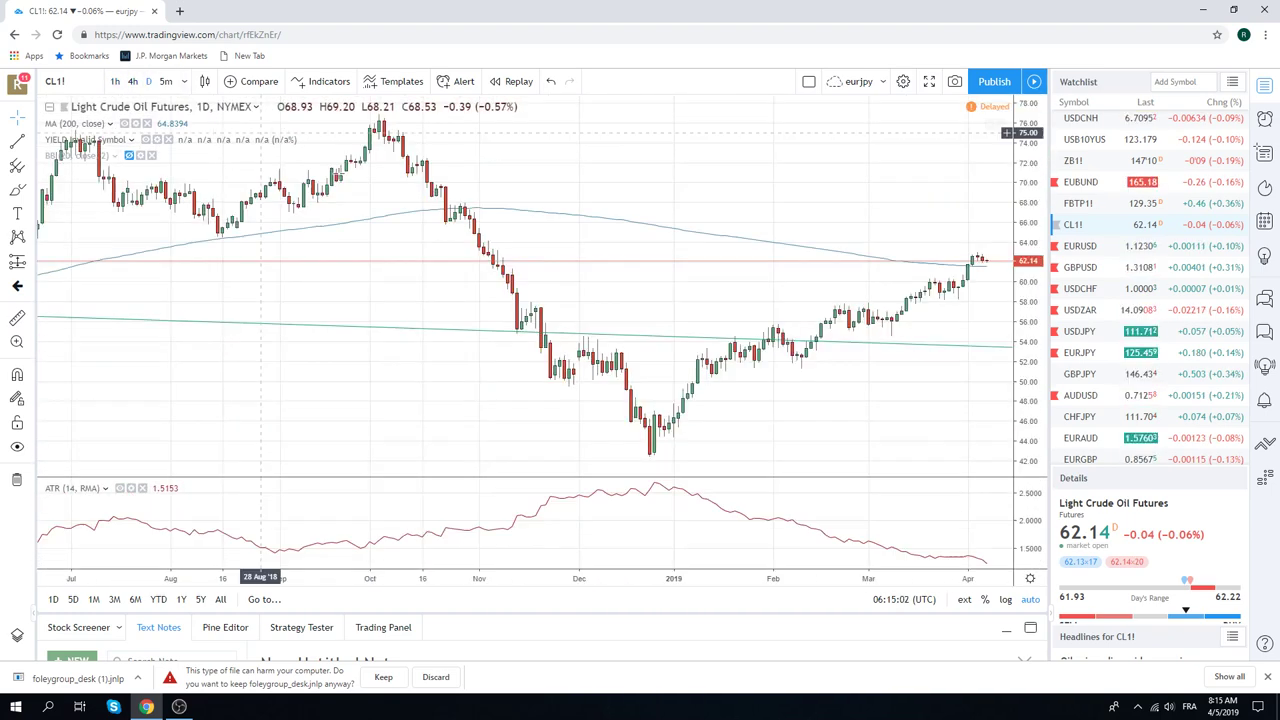
{"action": "scroll", "coordinate": [498, 232], "scroll_direction": "up", "scroll_amount": 2}
{"action": "scroll", "coordinate": [498, 232], "scroll_direction": "up", "scroll_amount": 2}
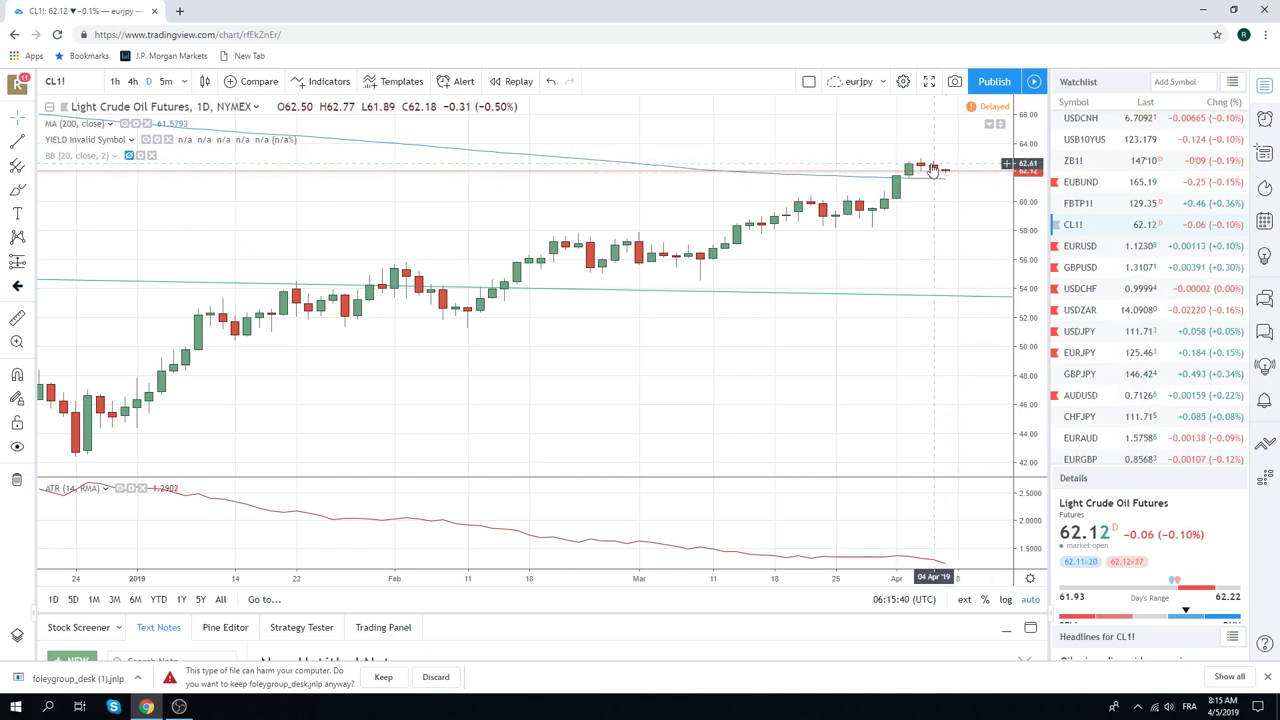
Zoom out the daily CL1! chart to show price history back to November.
{"action": "scroll", "coordinate": [1150, 285], "scroll_direction": "up", "scroll_amount": 1}
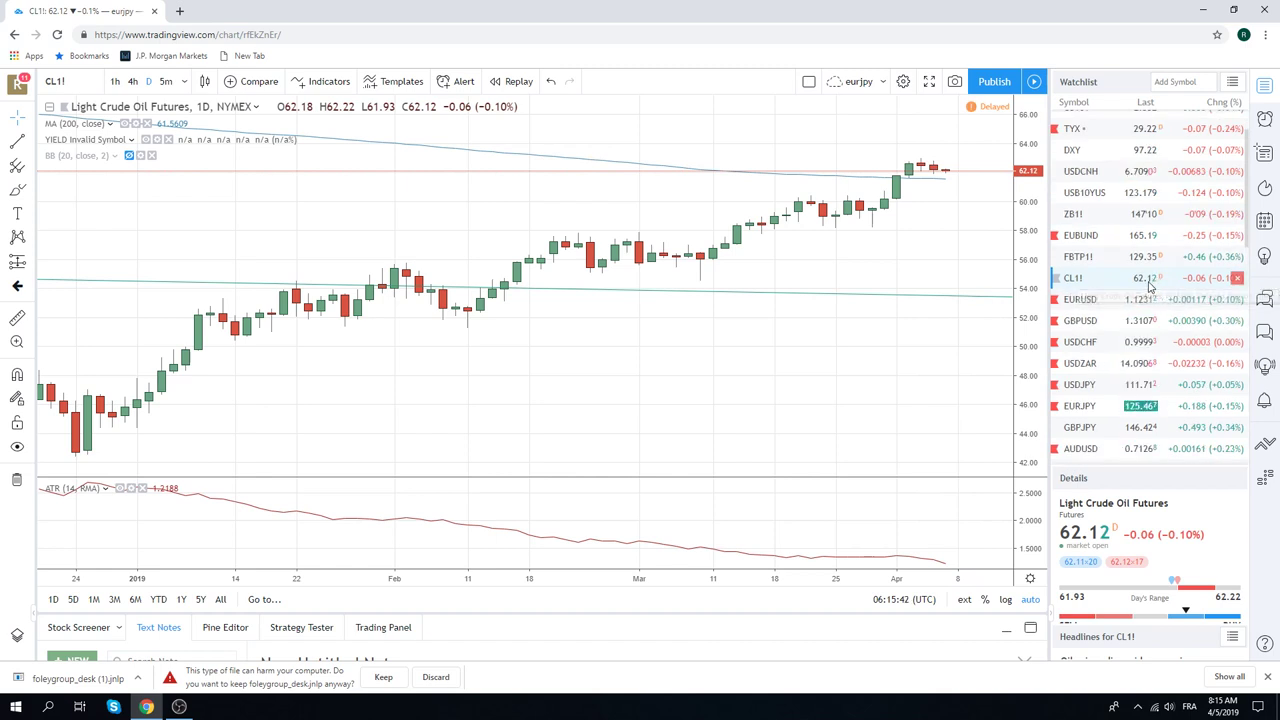
{"action": "scroll", "coordinate": [1145, 283], "scroll_direction": "down", "scroll_amount": 2}
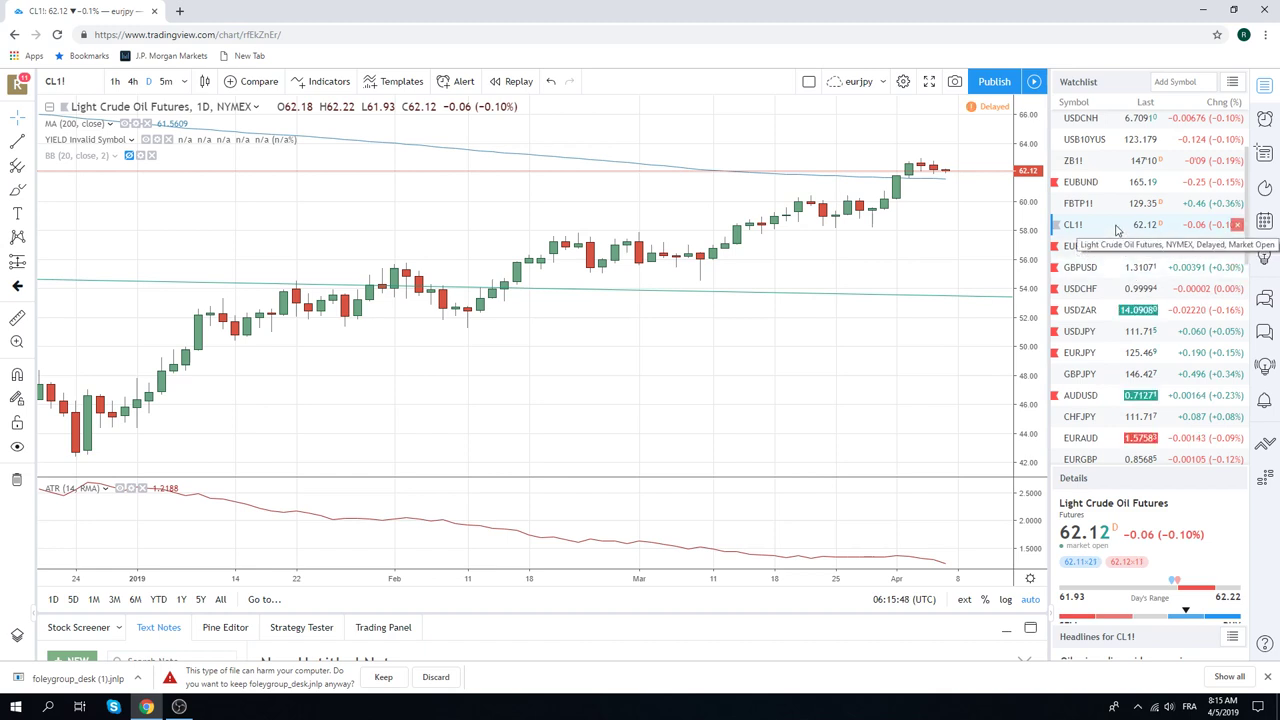
{"action": "scroll", "coordinate": [1117, 230], "scroll_direction": "down", "scroll_amount": 1}
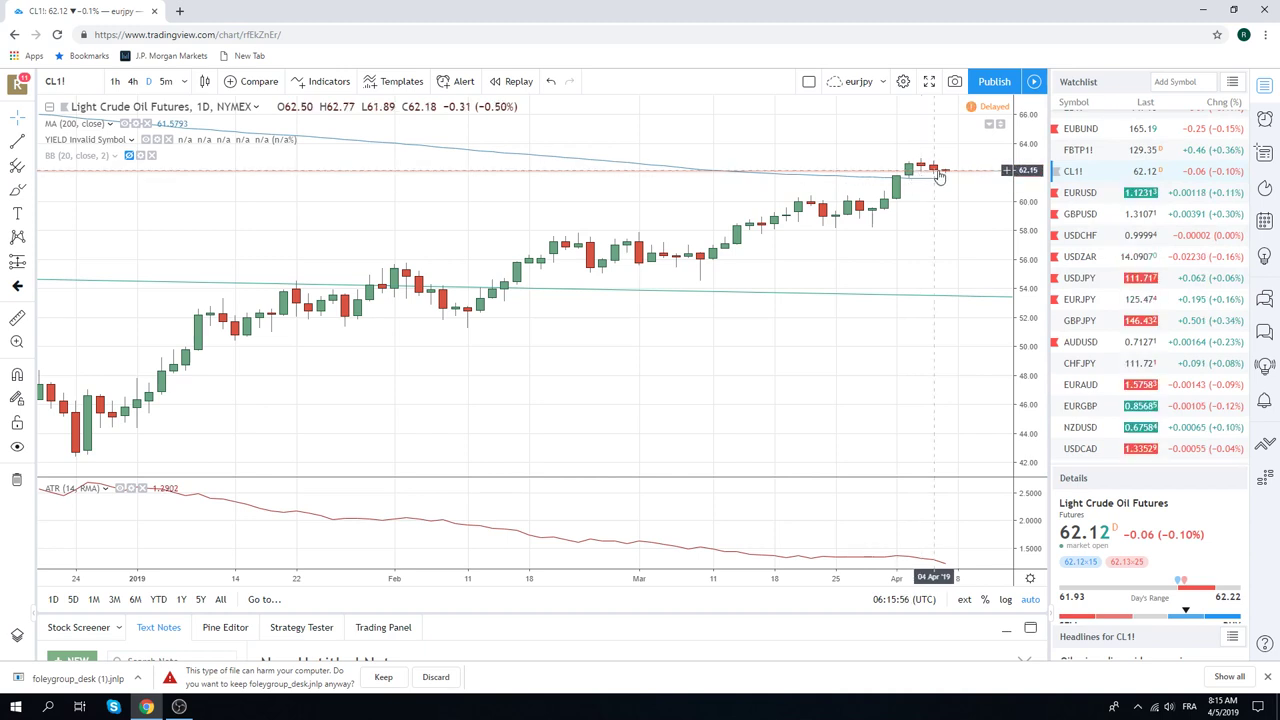
{"action": "scroll", "coordinate": [1120, 232], "scroll_direction": "down", "scroll_amount": 3}
{"action": "scroll", "coordinate": [1120, 232], "scroll_direction": "down", "scroll_amount": 1}
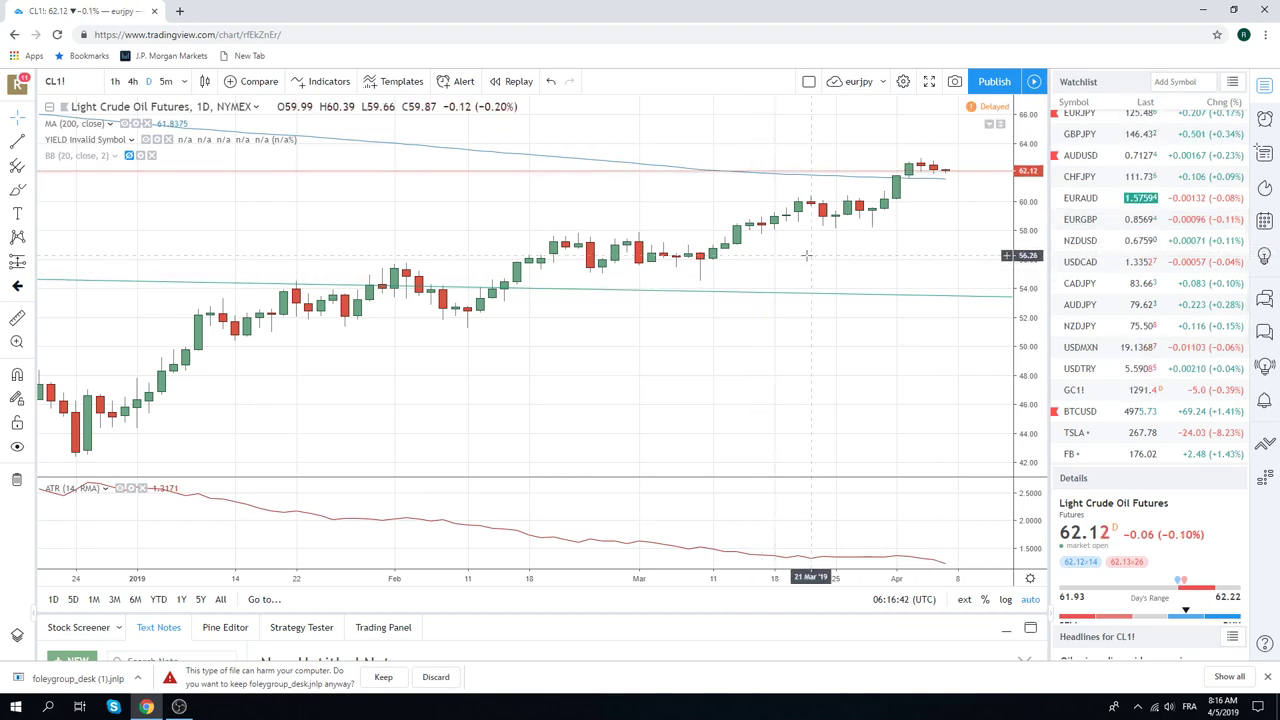
{"action": "scroll", "coordinate": [806, 255], "scroll_direction": "down", "scroll_amount": 2}
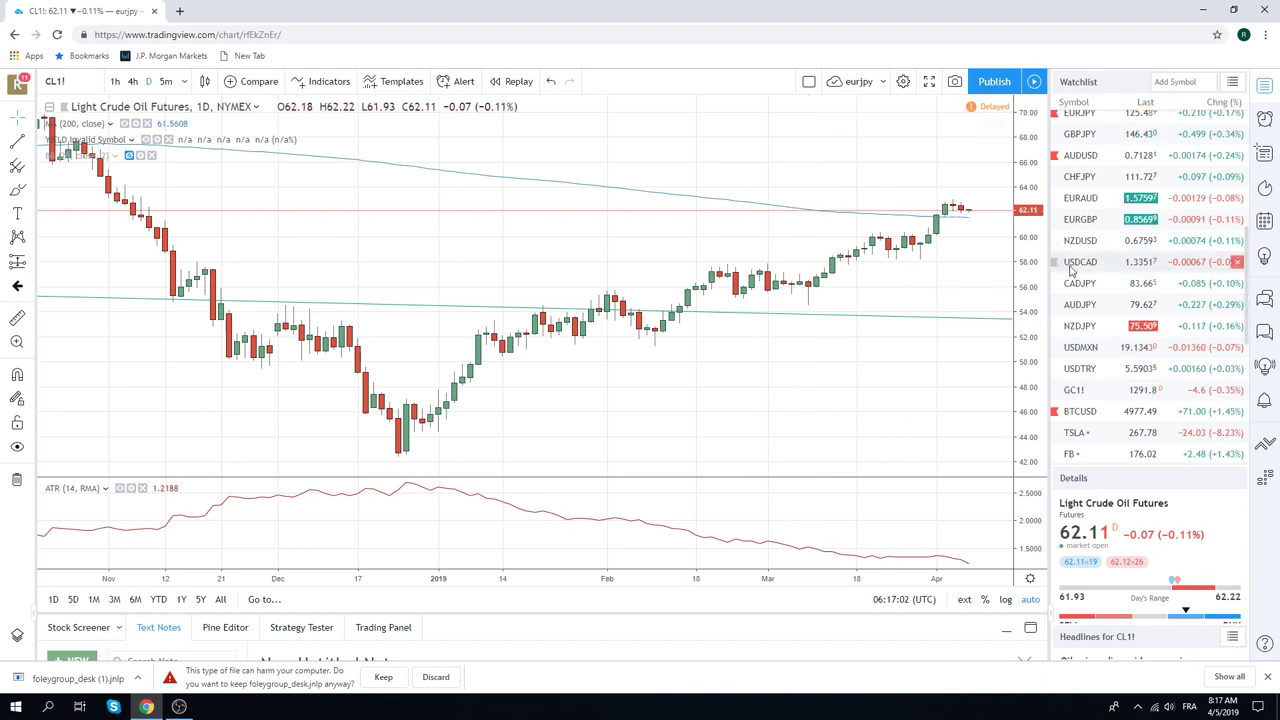
{"action": "scroll", "coordinate": [1112, 275], "scroll_direction": "up", "scroll_amount": 2}
{"action": "scroll", "coordinate": [1110, 270], "scroll_direction": "up", "scroll_amount": 3}
Open daily EURUSD and zoom out so bars reach back to mid-September.
{"action": "left_click", "coordinate": [1085, 193]}
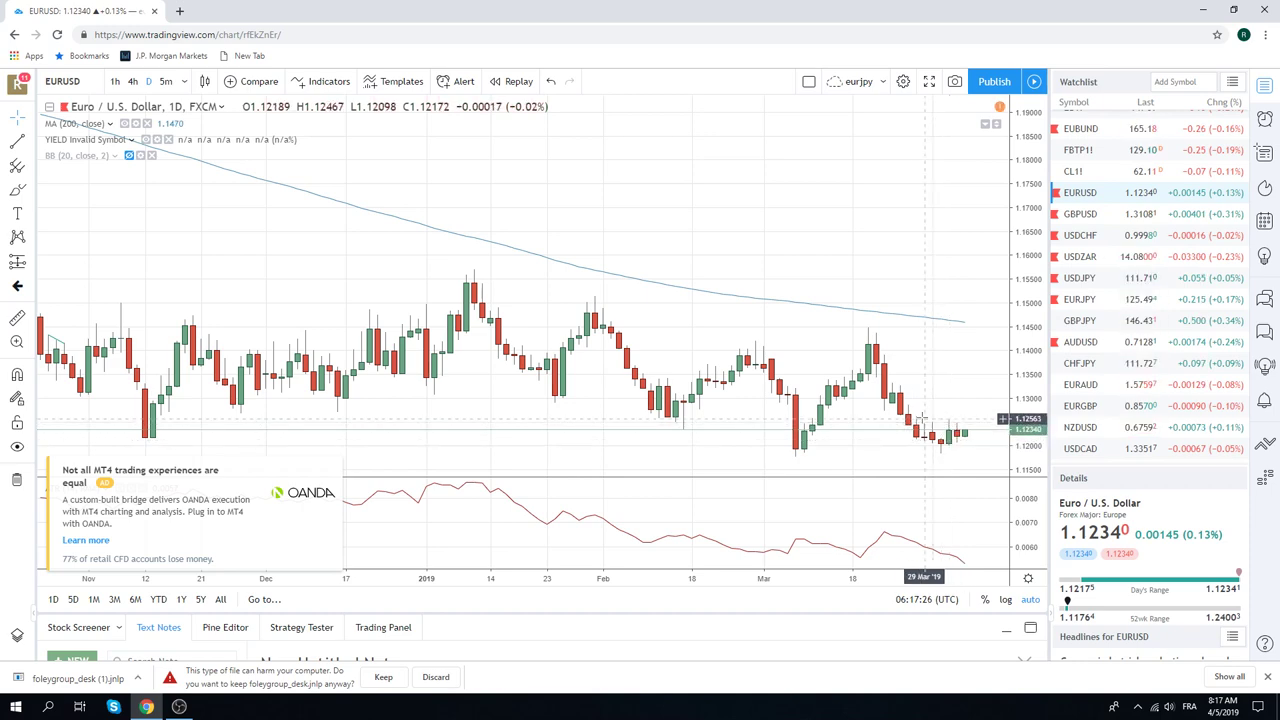
{"action": "scroll", "coordinate": [831, 372], "scroll_direction": "down", "scroll_amount": 1}
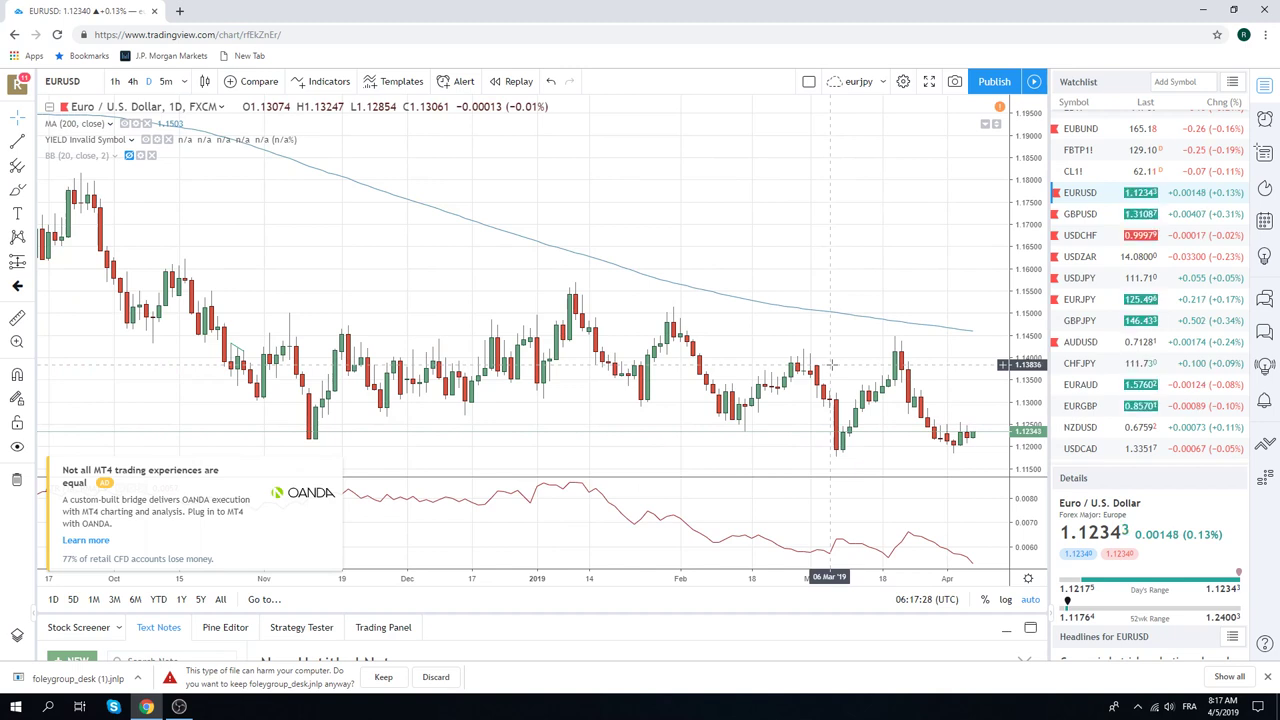